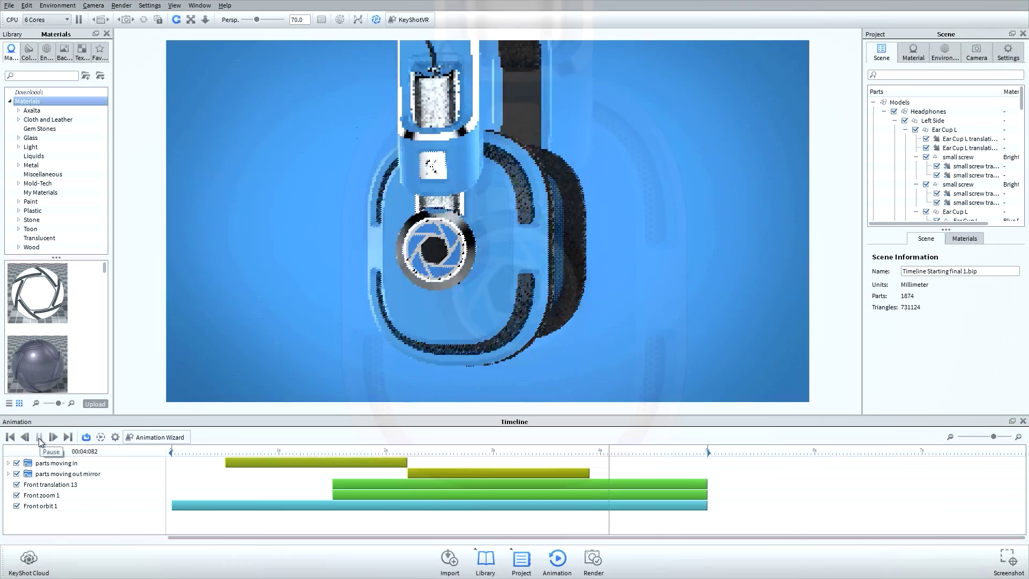
Preview the headphone animation on the timeline, stop it, and bring up Render options.
click(40, 436)
click(39, 436)
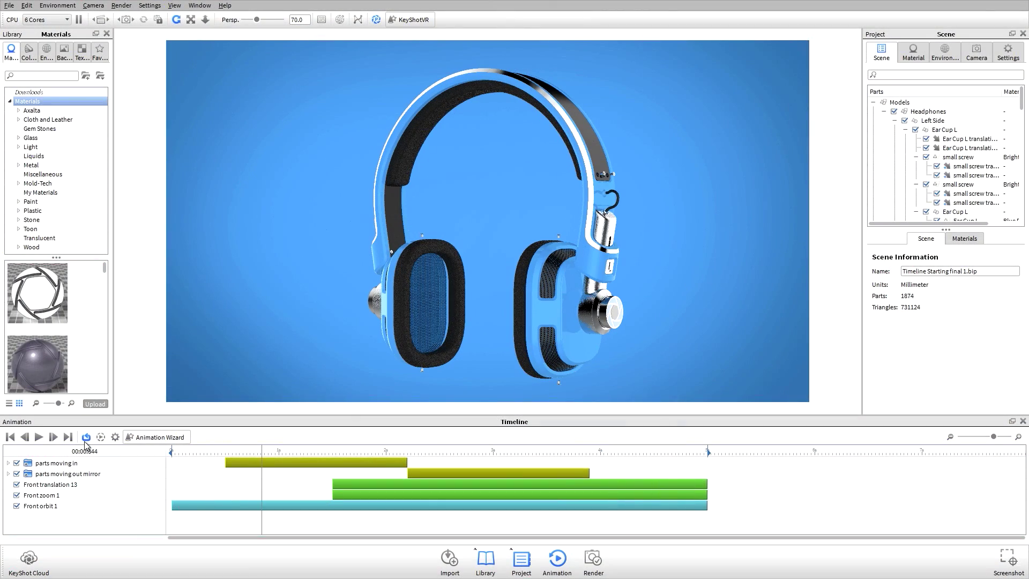
click(593, 560)
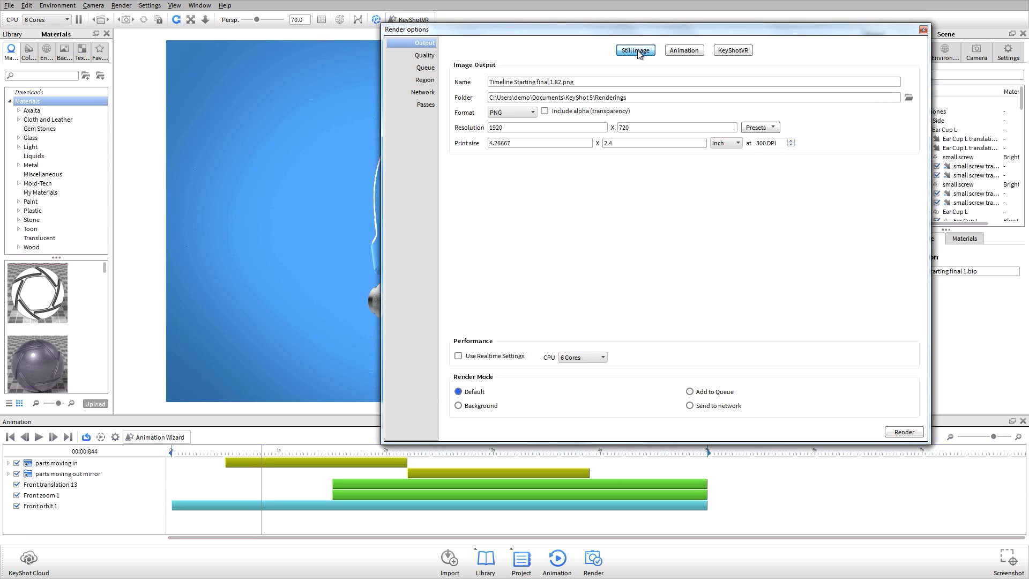
Switch the render to Animation at 1920 x 1080, limited to the Work area time range.
click(684, 51)
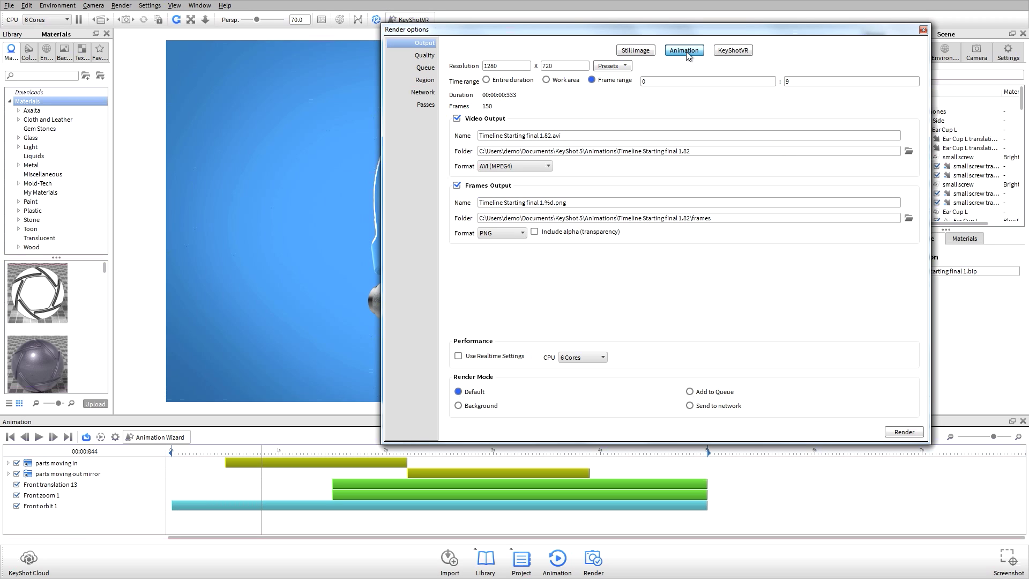
click(629, 67)
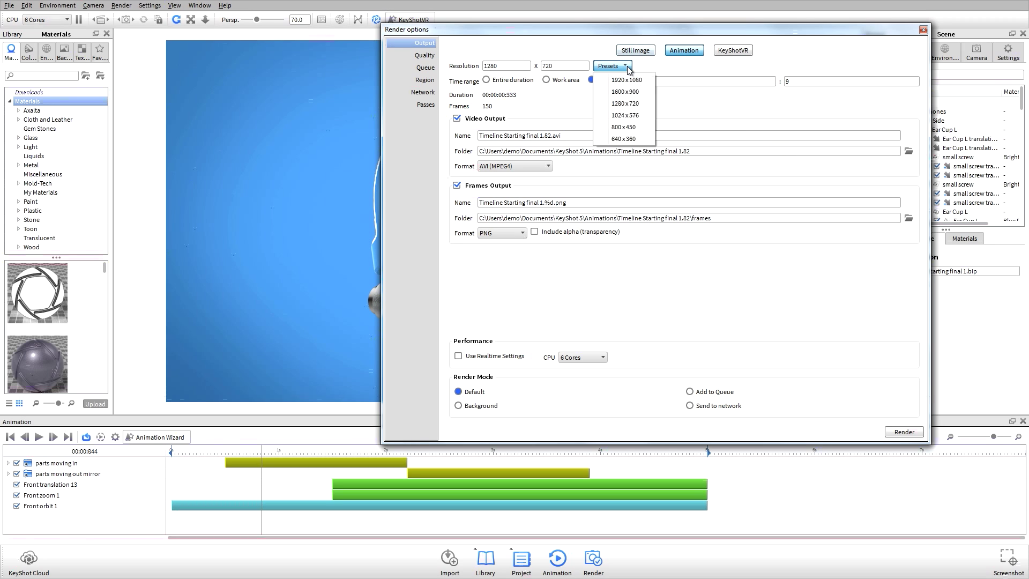
click(674, 69)
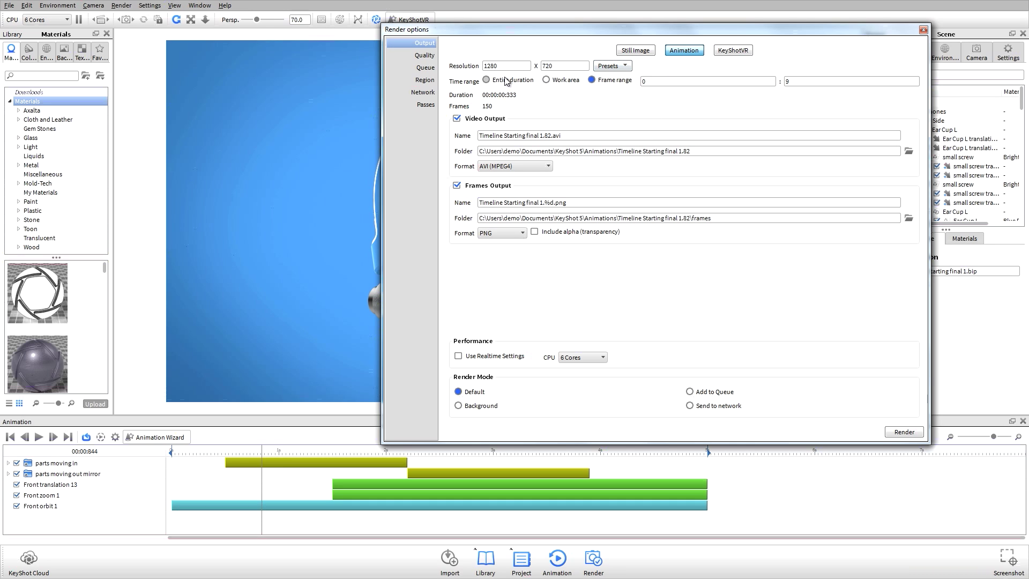
double_click(523, 65)
text(1920)
key(Tab)
click(576, 65)
click(563, 81)
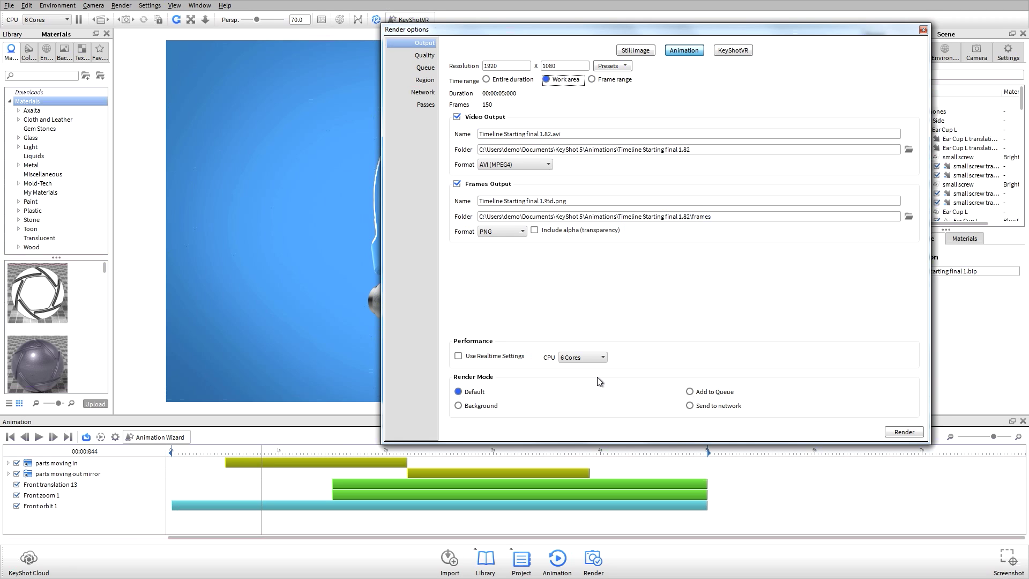
mouse_move(753, 24)
mouse_down()
mouse_move(744, 64)
mouse_move(738, 28)
mouse_up()
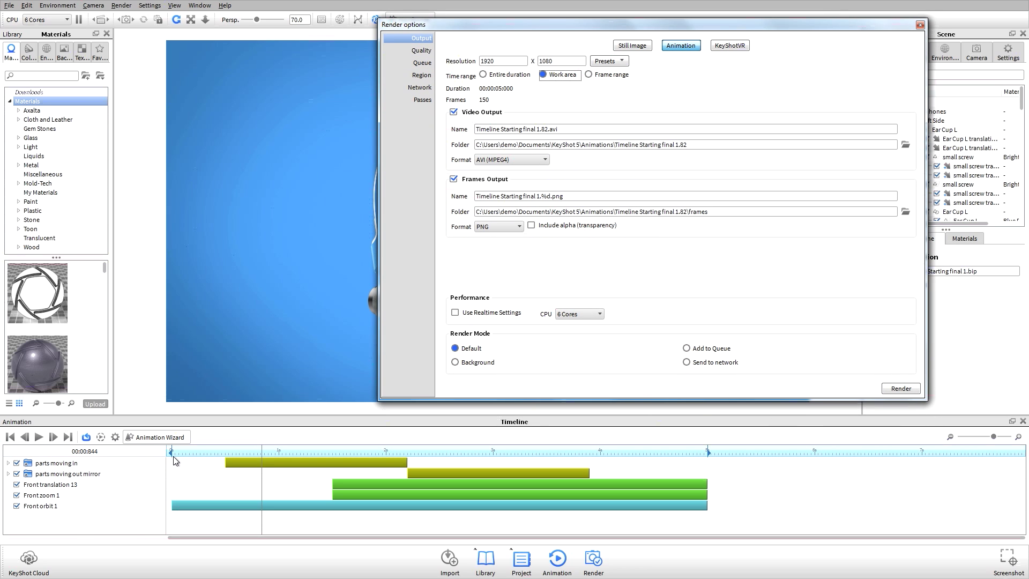
Move the work-area start to about 1.7 s, then render the Entire duration (5 s, 150 frames).
drag(171, 455, 371, 454)
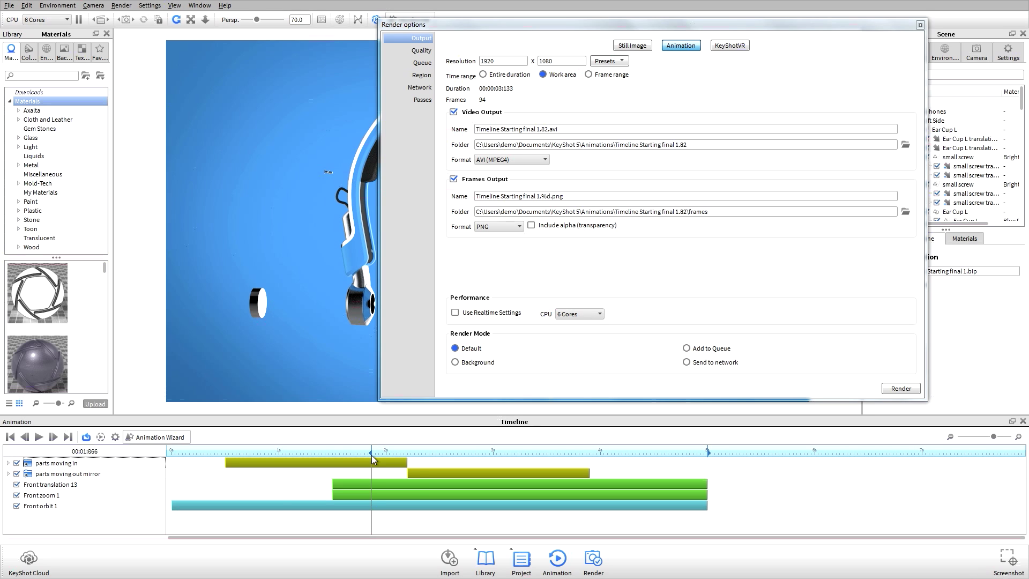
drag(371, 454, 365, 454)
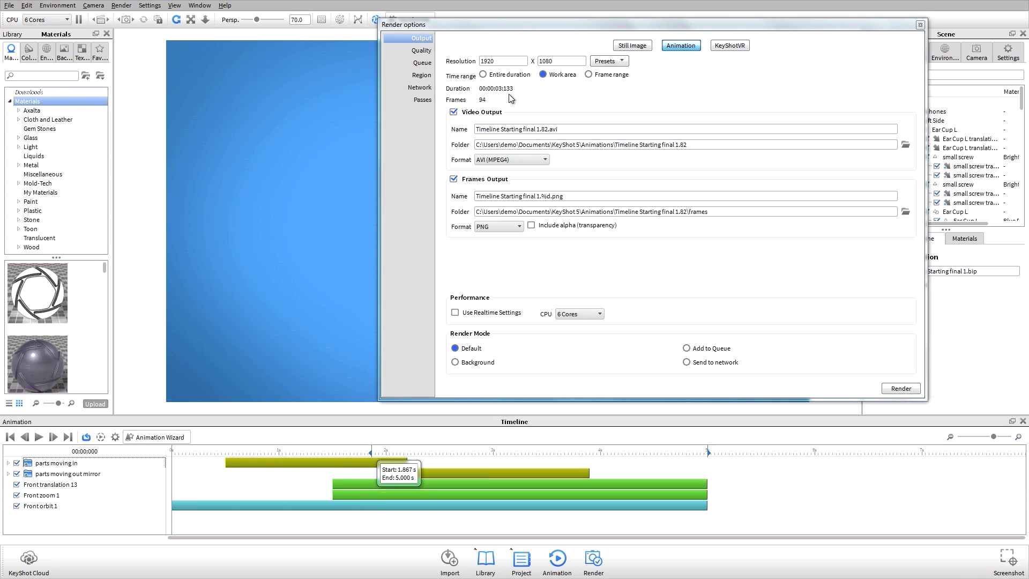
click(514, 75)
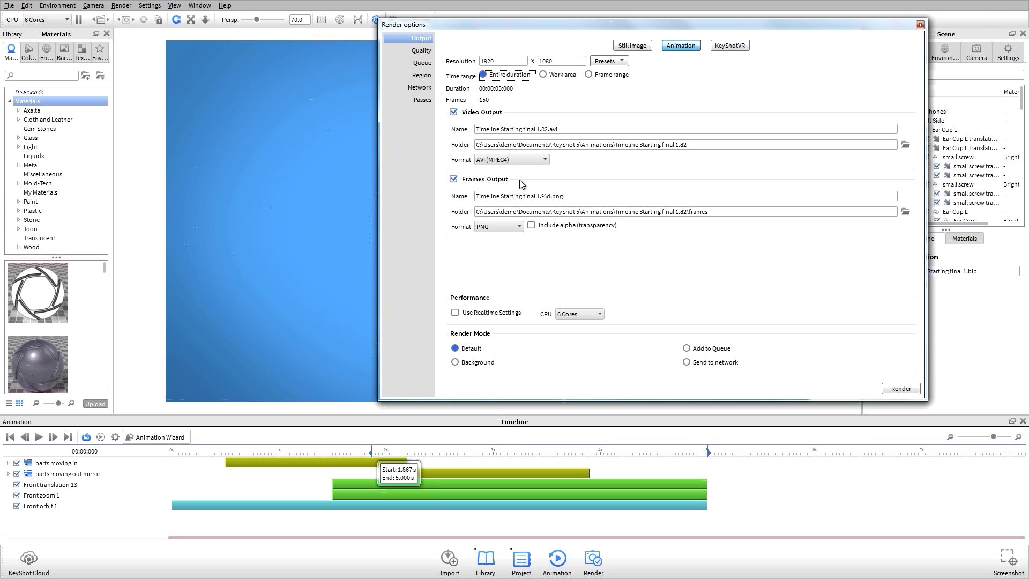
click(529, 160)
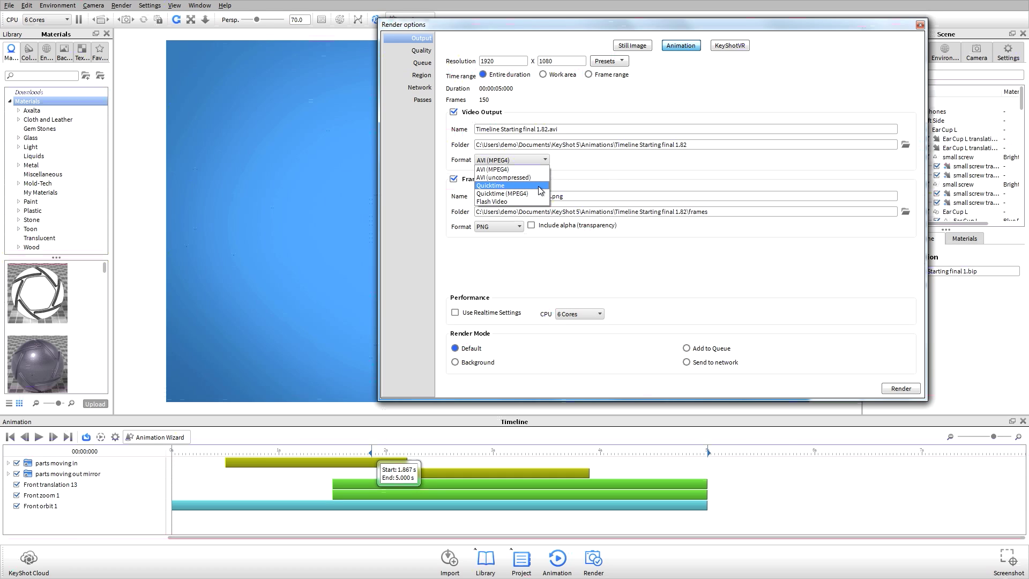
Keep AVI (MPEG4) video and PNG frames with alpha included, leaving CPU at 6 cores.
click(615, 166)
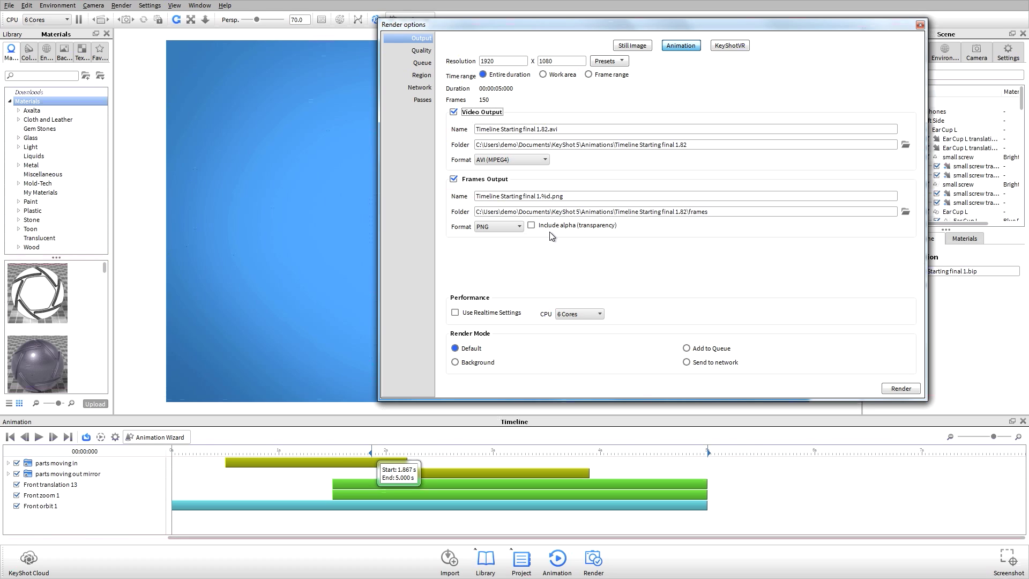
click(517, 227)
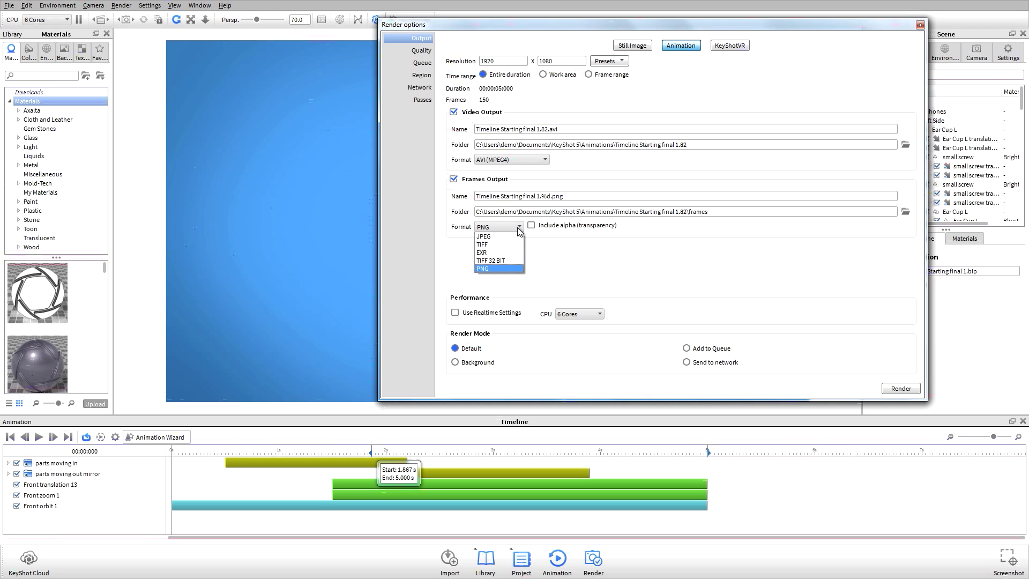
click(512, 267)
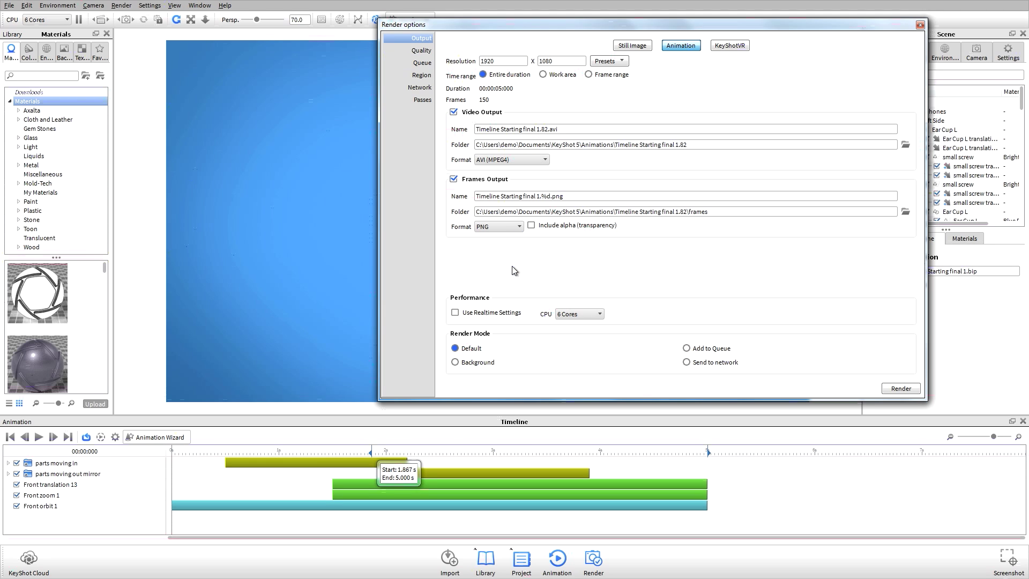
click(562, 227)
click(584, 314)
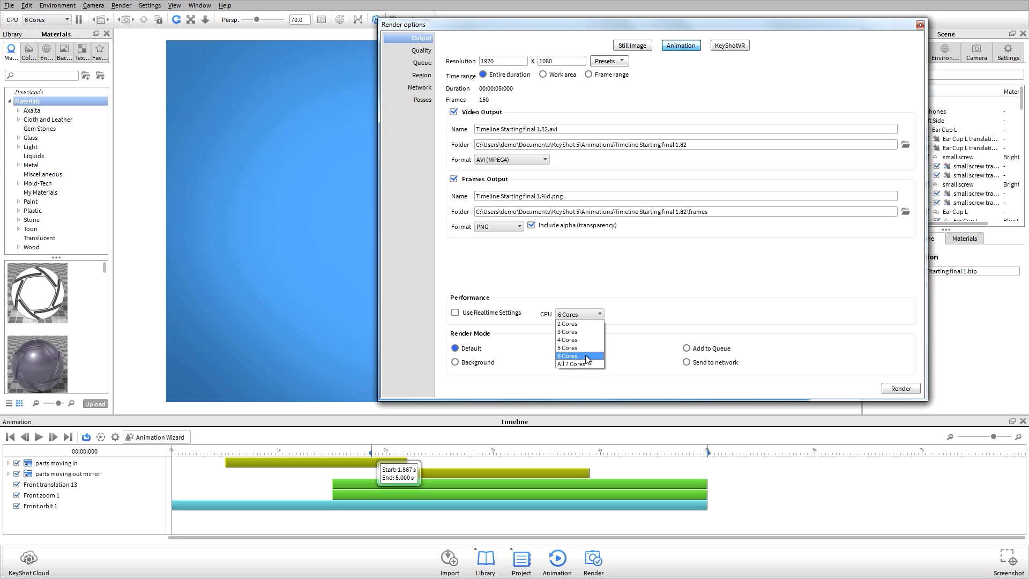
click(588, 358)
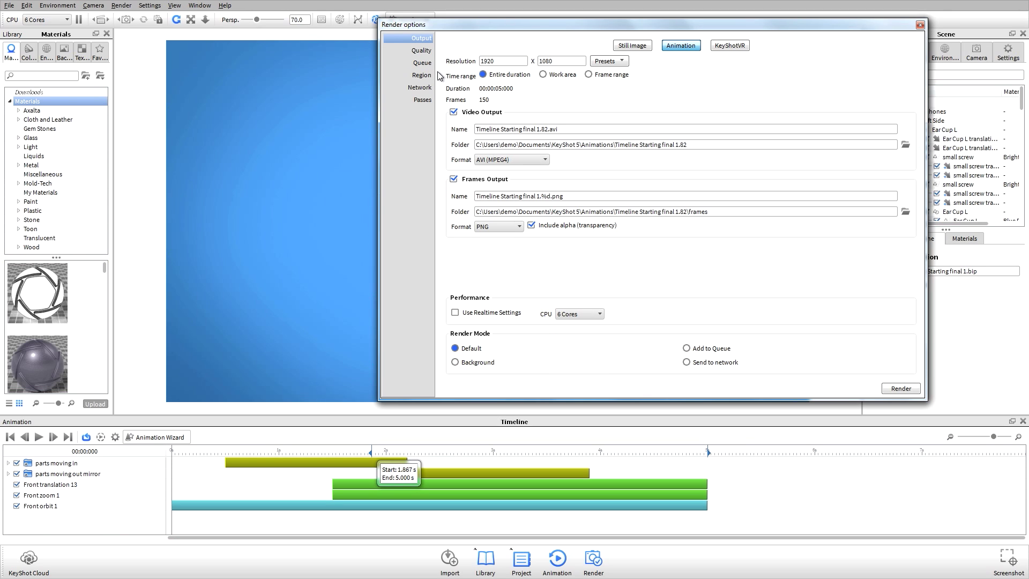
Set render Quality to Advanced control after trying Maximum Samples and Maximum Time.
click(421, 50)
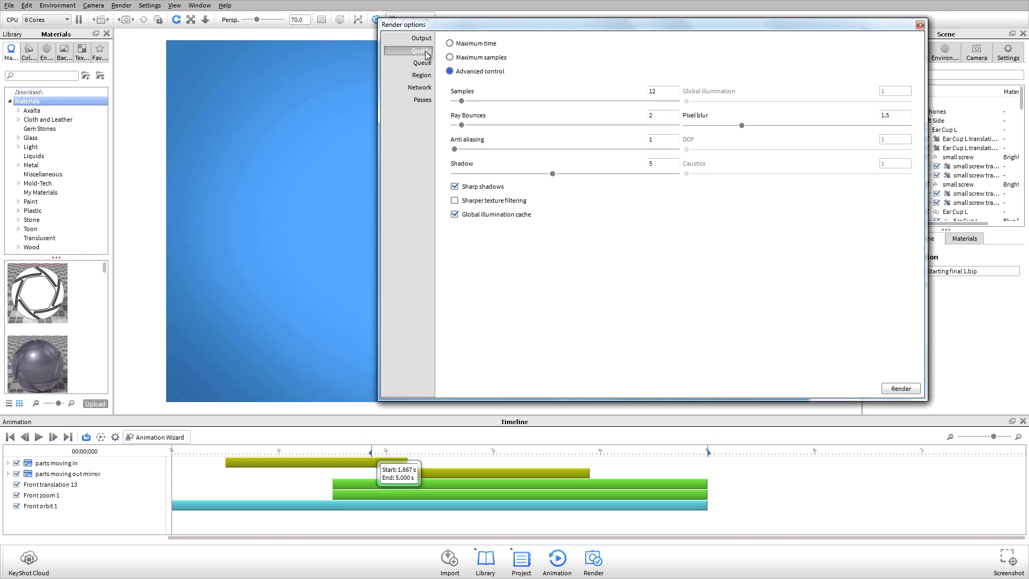
click(485, 59)
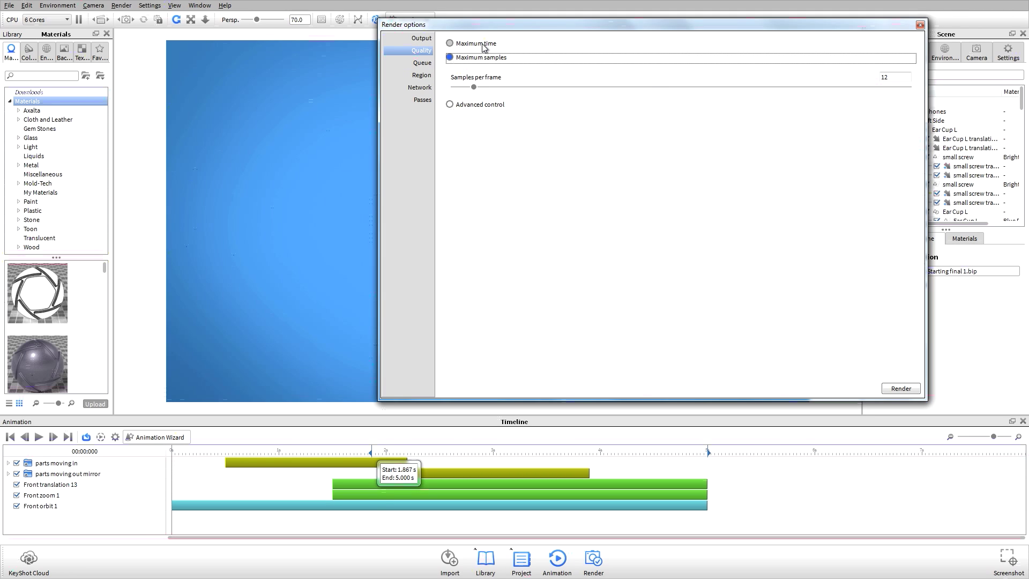
click(484, 45)
click(481, 122)
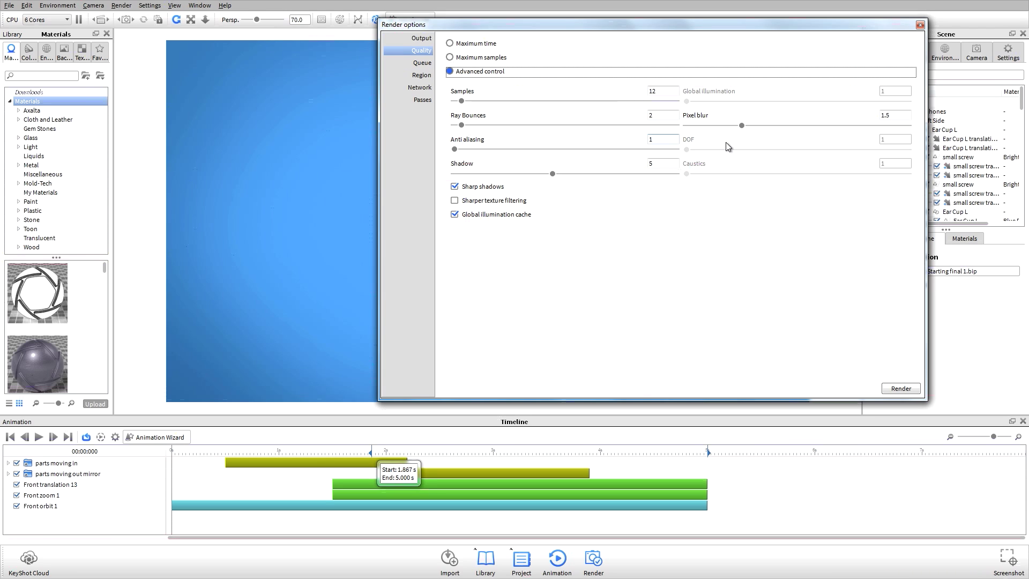
Set Samples 10, Ray Bounces 6 and Shadow 1, then open the KeyShot user manual.
click(669, 90)
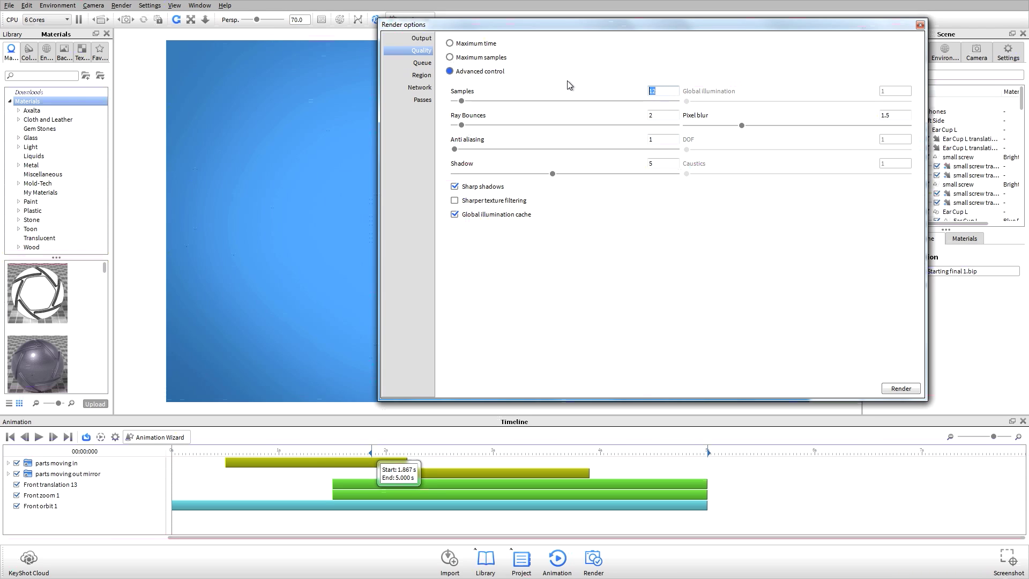
text(16)
key(Tab)
key(shift+Tab)
text(10)
key(Tab)
text(6)
key(Tab)
text(1)
key(Tab)
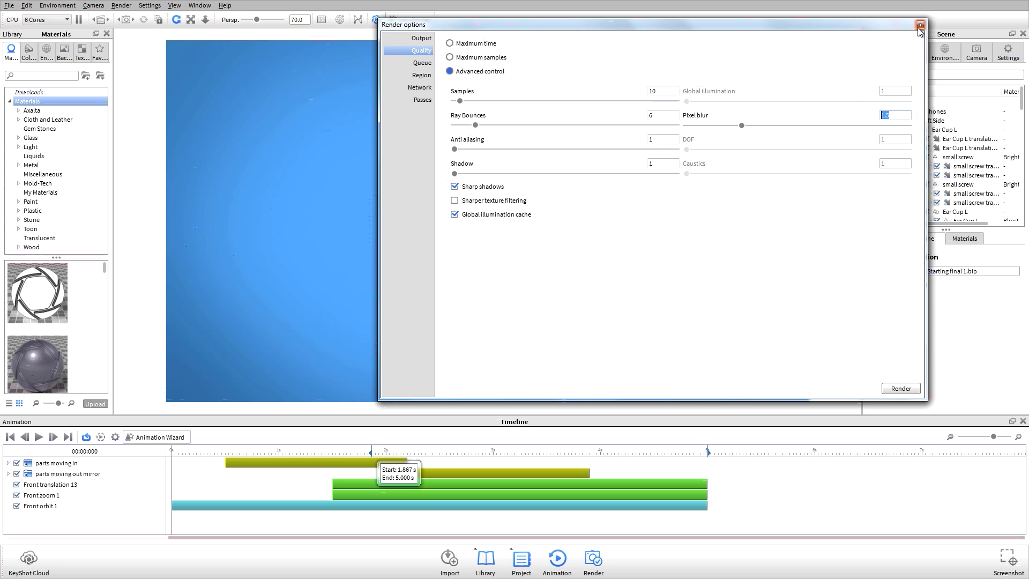
click(225, 7)
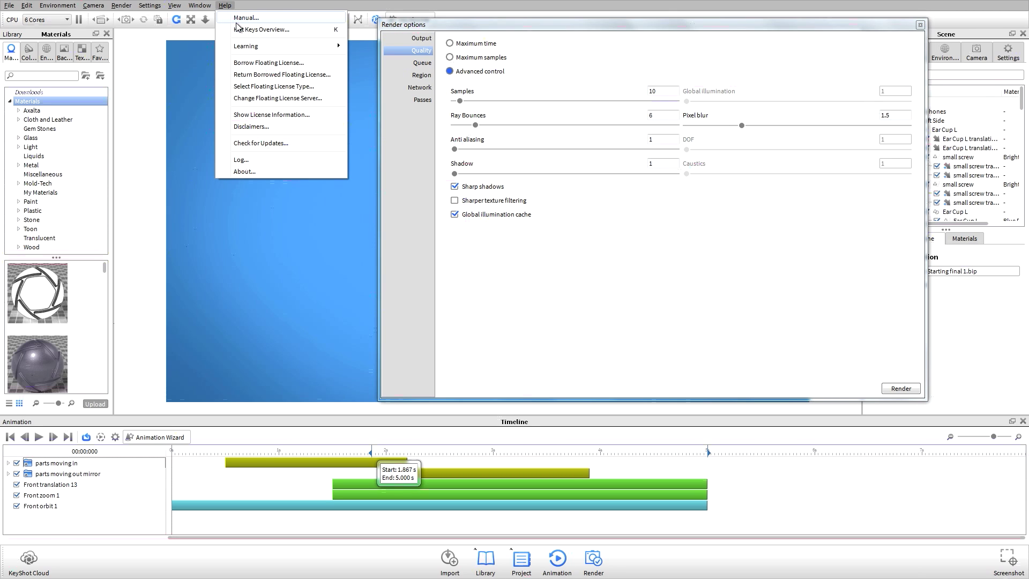
click(237, 20)
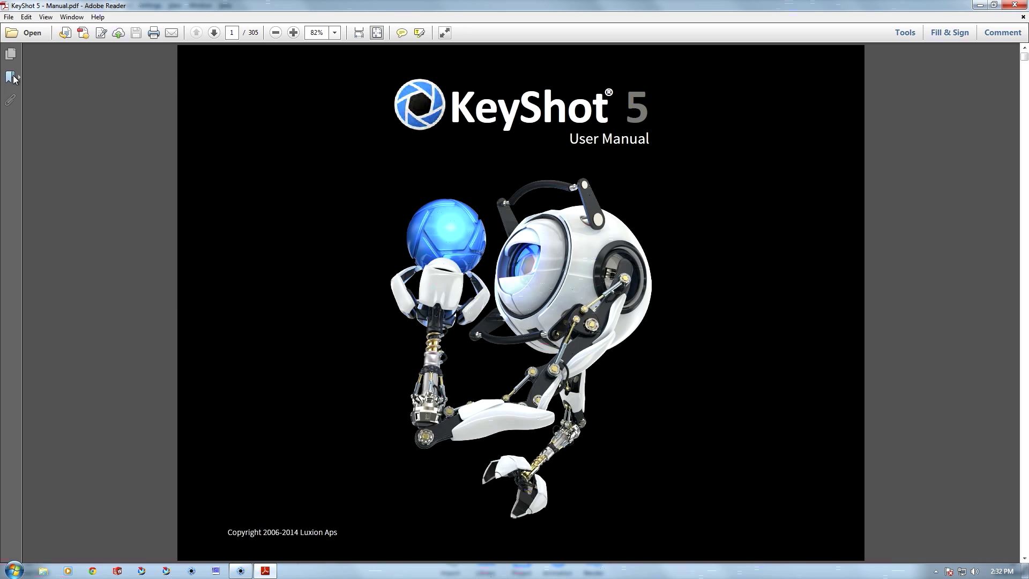
Browse the manual's Render Options > Quality pages: Advanced Control, Maximum Time, Maximum Samples.
click(10, 77)
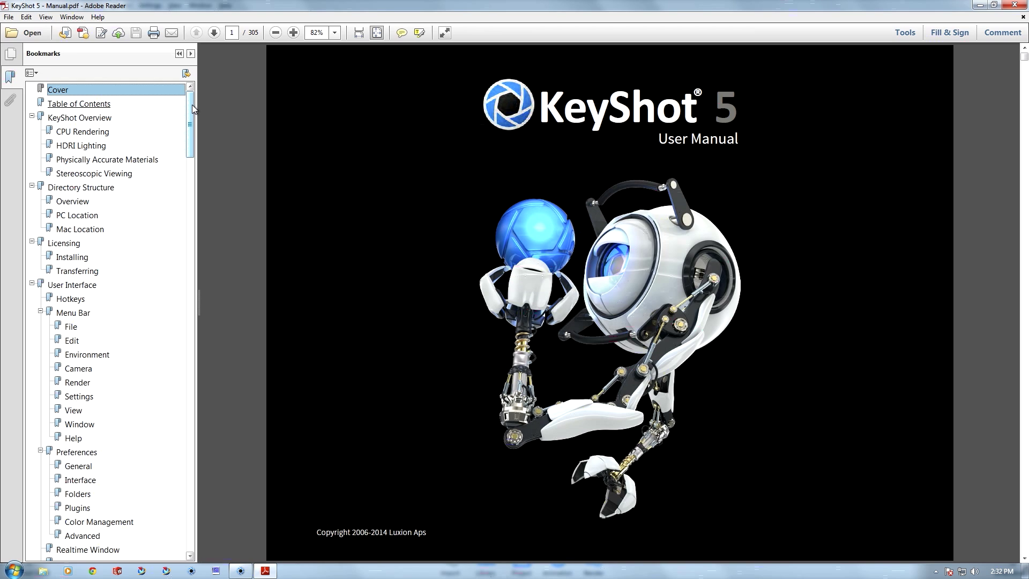
drag(192, 105, 192, 212)
click(84, 177)
click(82, 233)
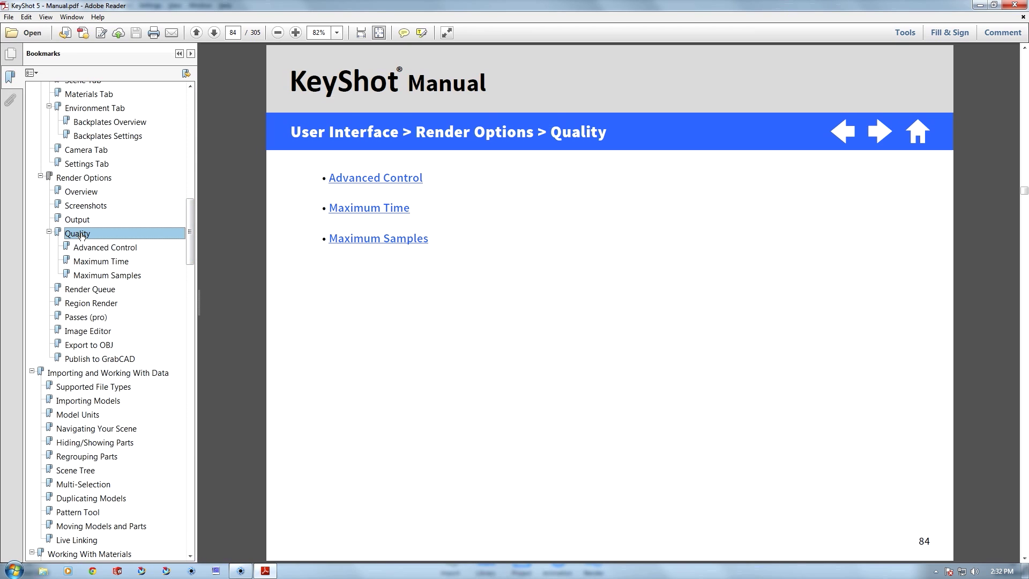
click(121, 249)
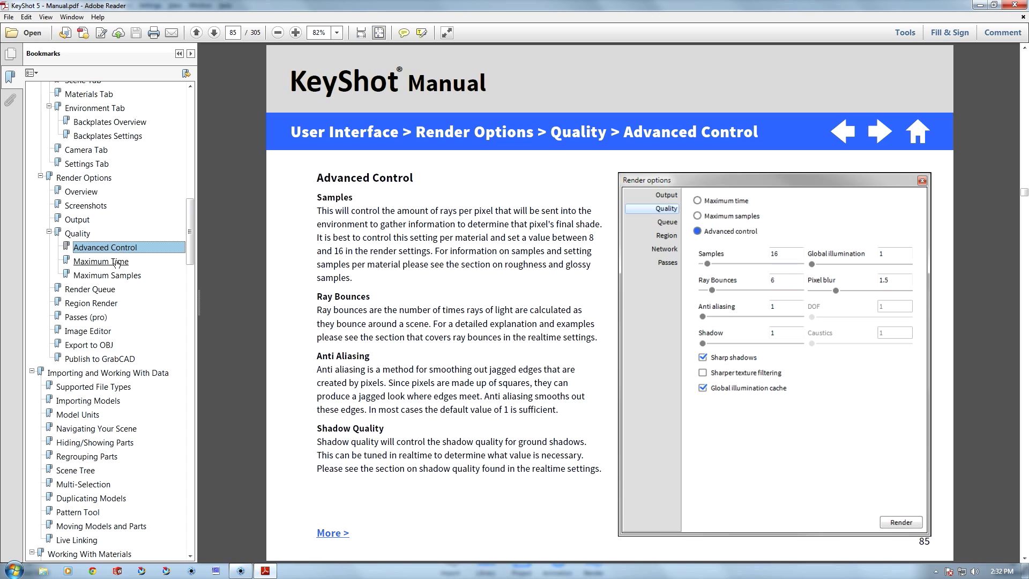
click(117, 262)
click(107, 275)
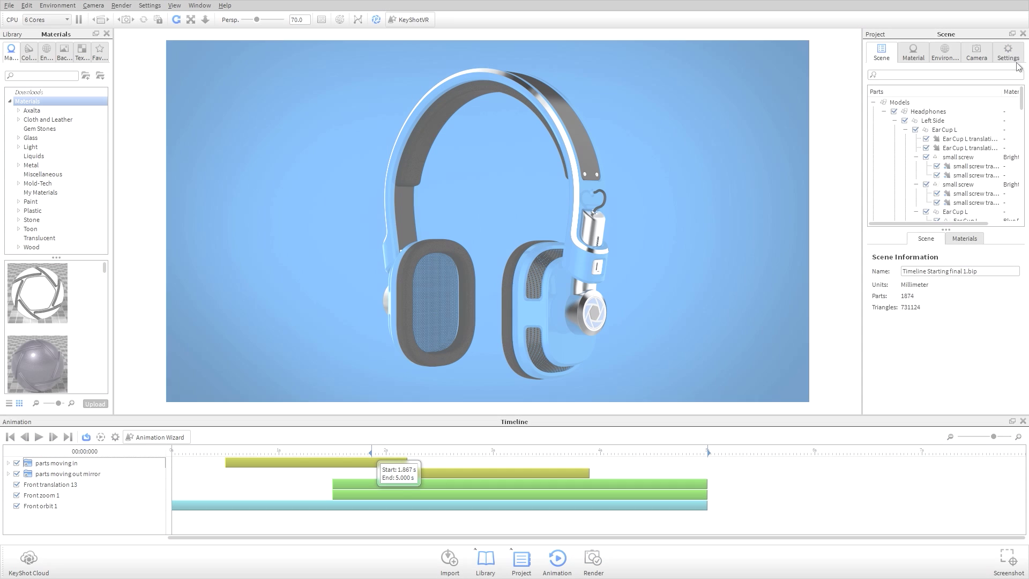
click(1014, 54)
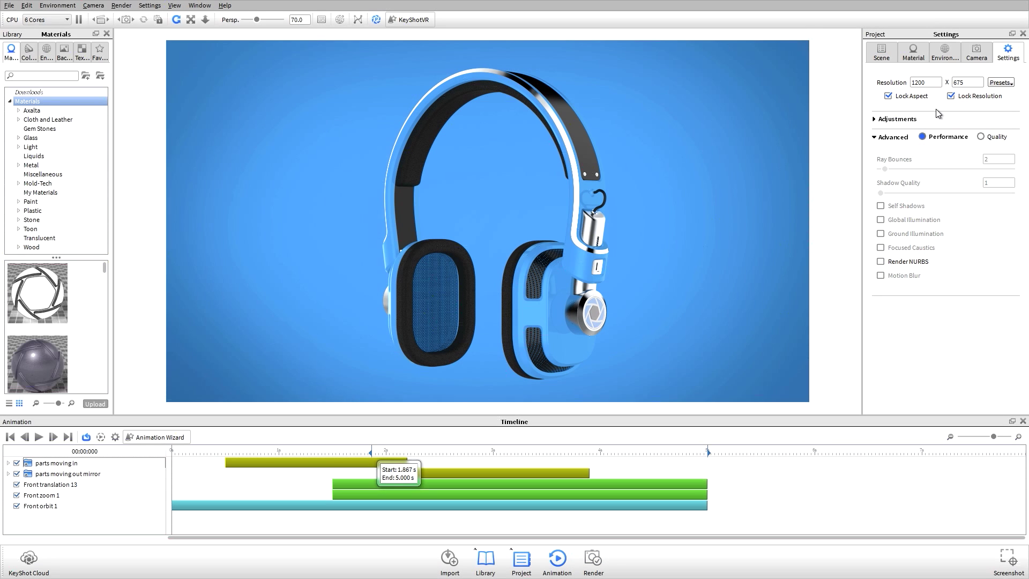
Set realtime rendering to Quality mode with Motion Blur on, and move the timeline to about 3 s.
click(979, 136)
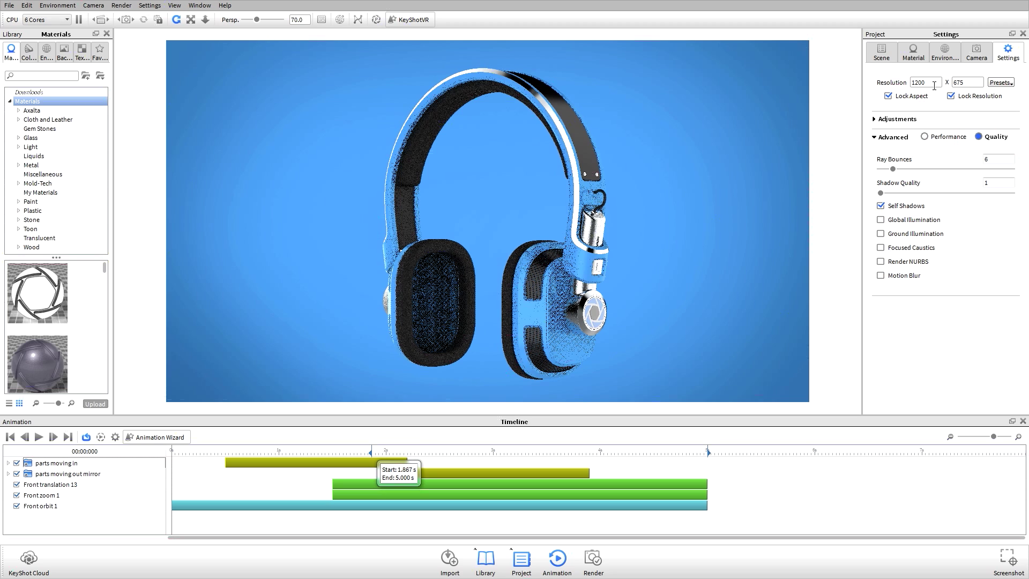
click(881, 276)
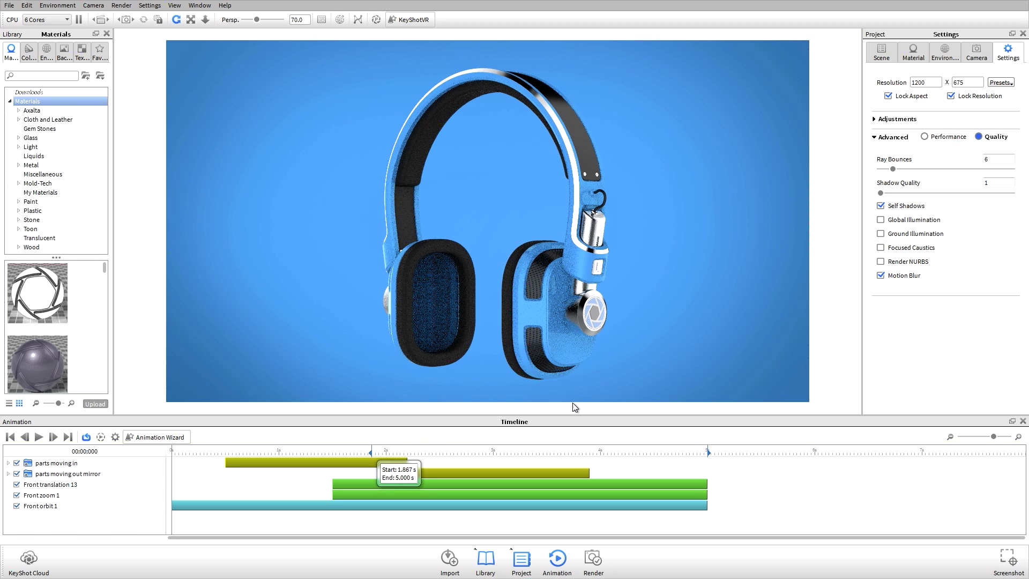
click(502, 452)
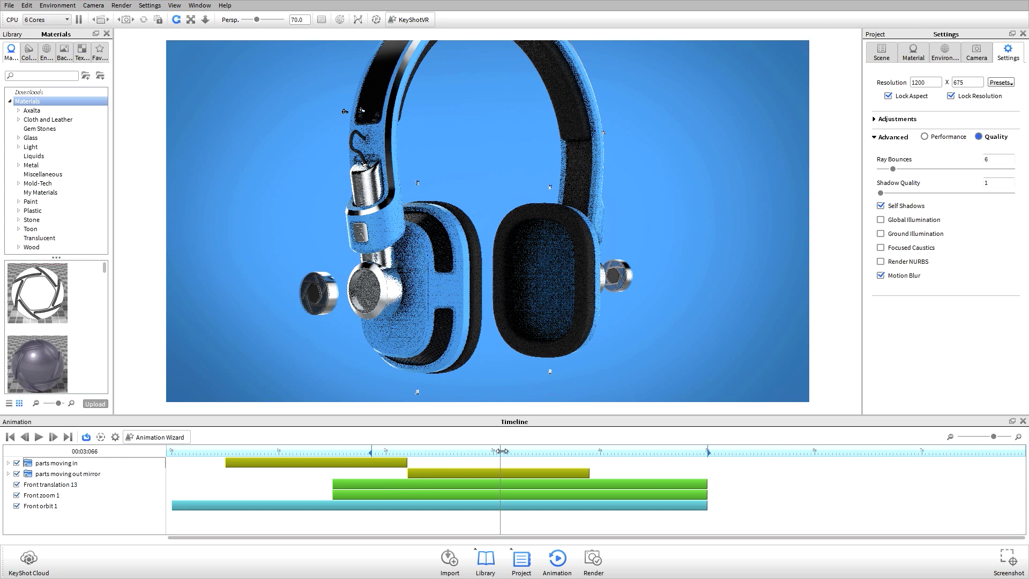
click(593, 560)
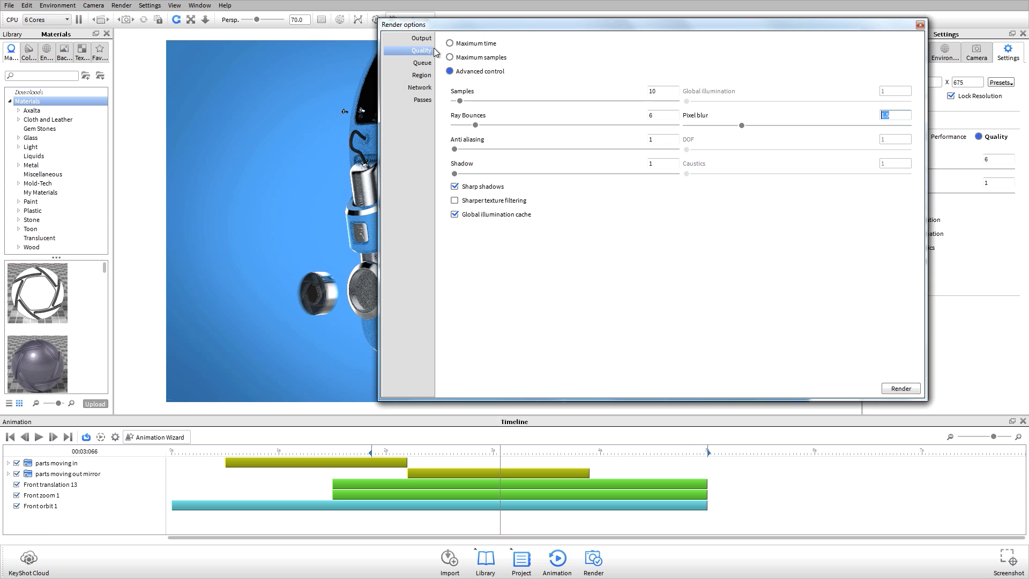
Return to the Output page to review the 1920 x 1080 animation setup.
click(420, 38)
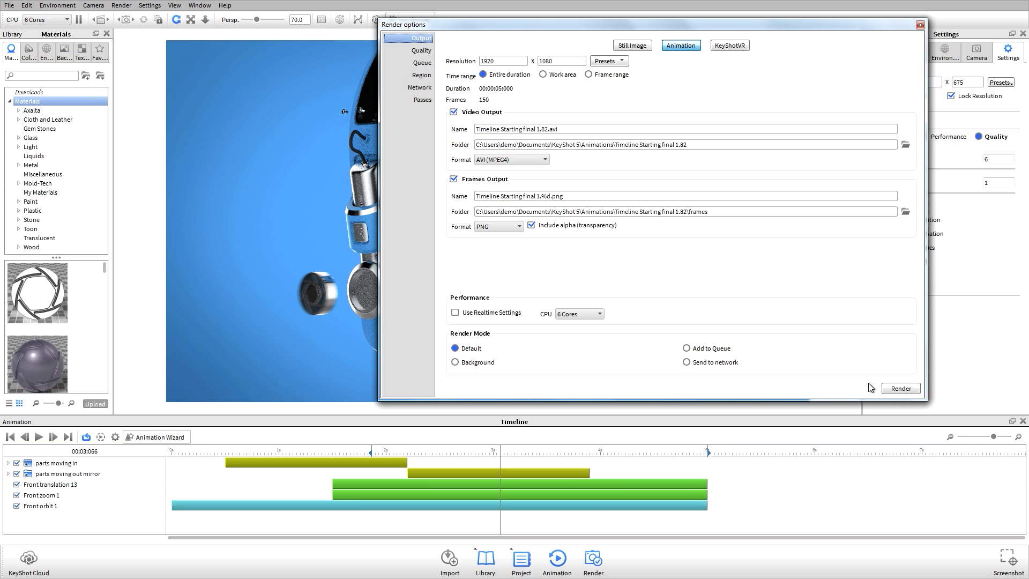